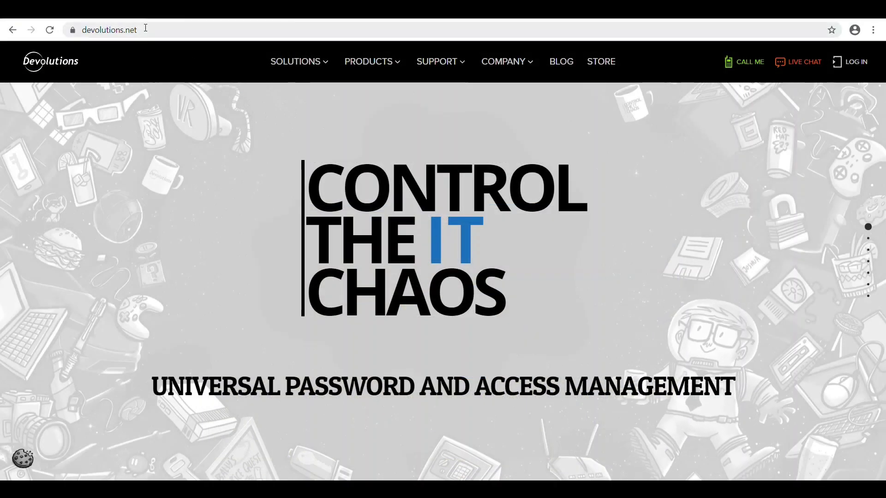
- Go to devolutions.net/web-login via Products > Companion Tools and scroll to the Browser Compatibility plug-ins
click(148, 29)
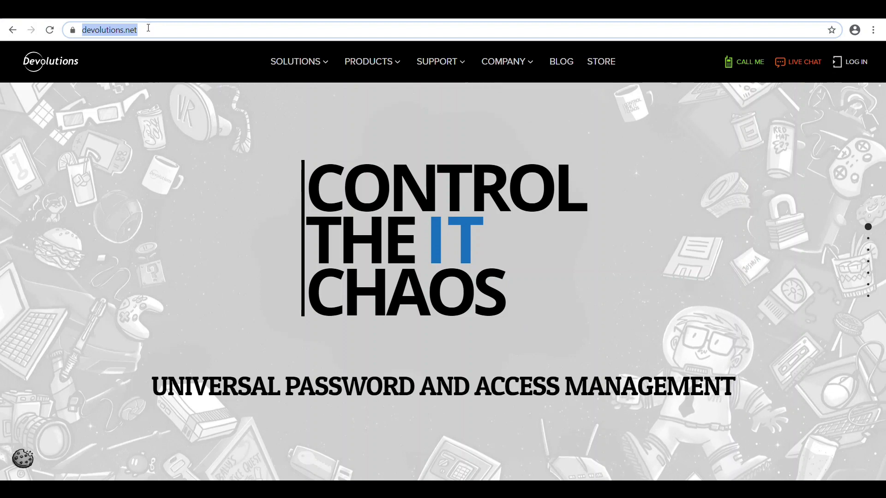
click(361, 64)
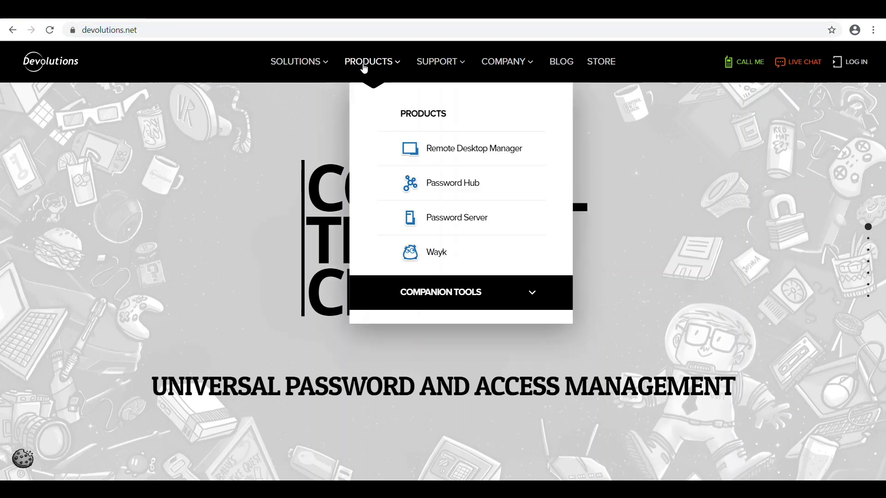
click(452, 297)
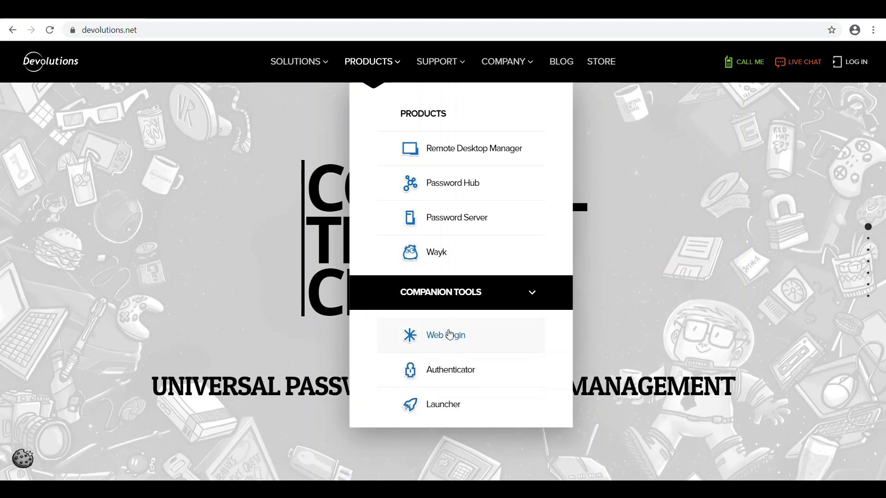
click(450, 334)
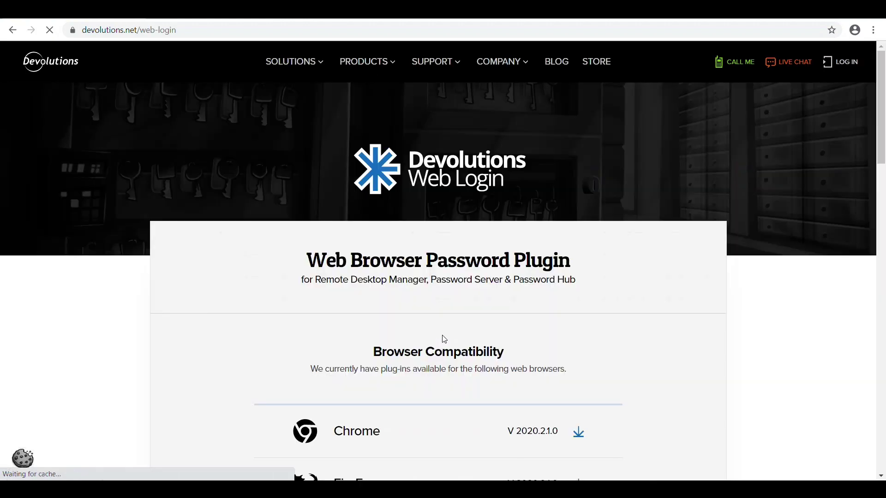
drag(882, 120, 879, 179)
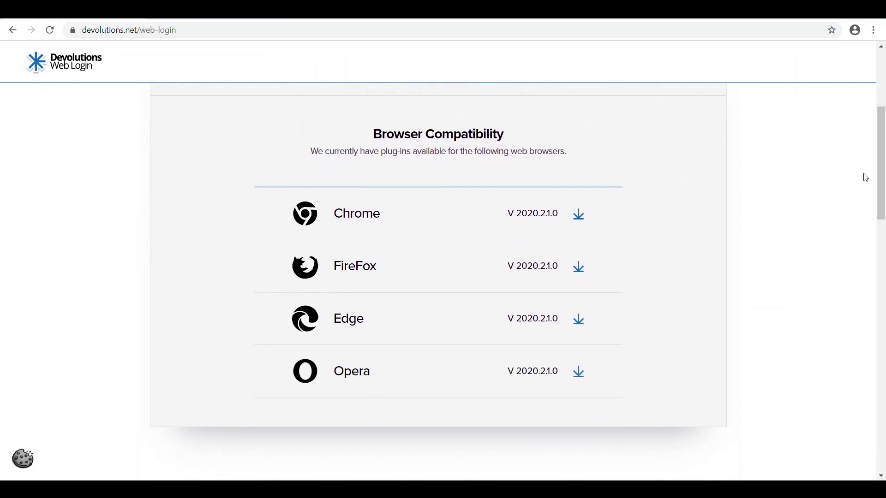
- Install the Devolutions Web Login extension from the Chrome Web Store with Add to Chrome
click(580, 224)
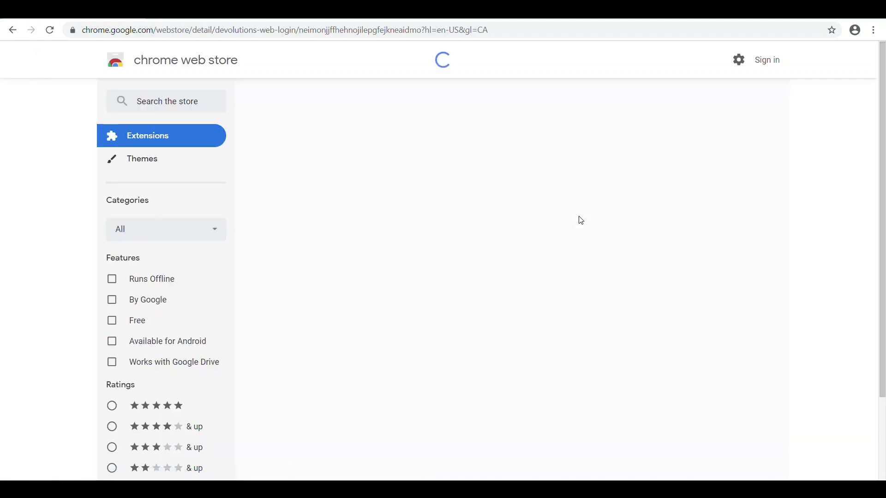
click(668, 144)
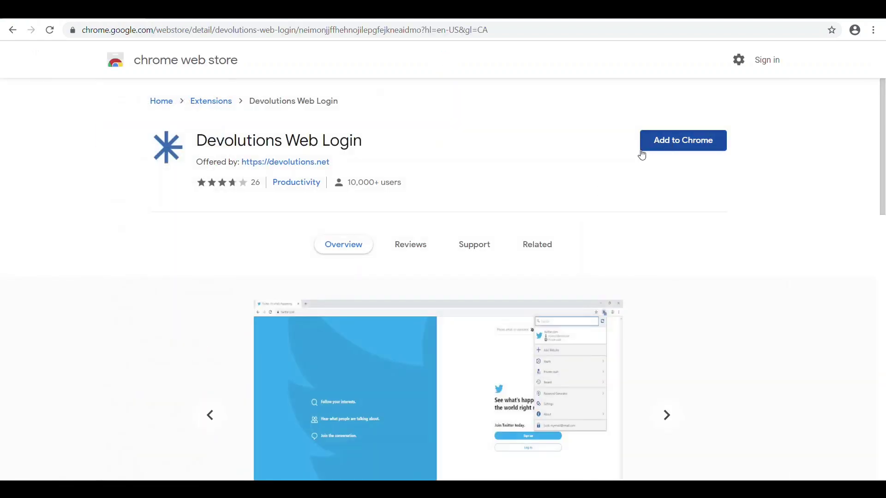
click(451, 145)
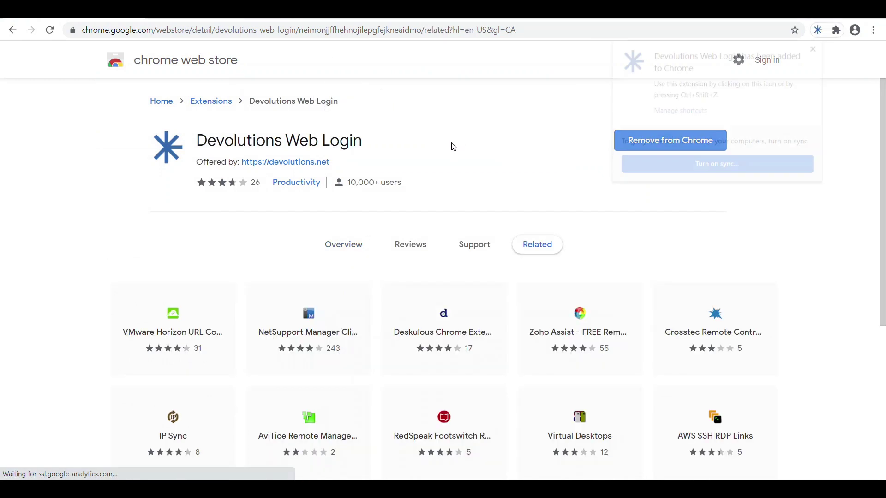
click(817, 48)
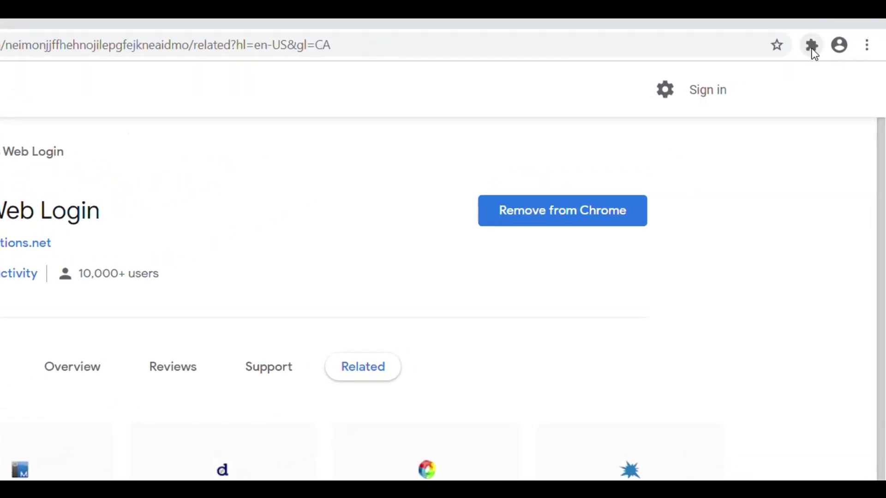
- Pin Devolutions Web Login to the Chrome toolbar from the Extensions menu
click(813, 48)
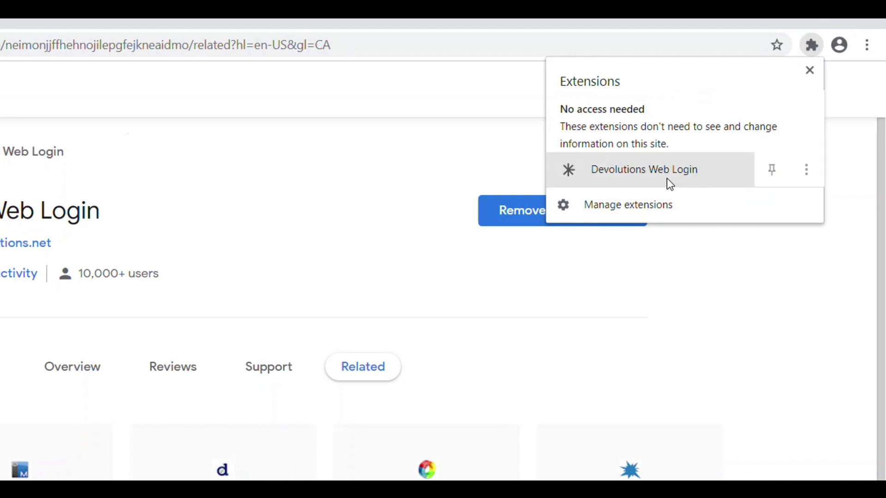
click(773, 171)
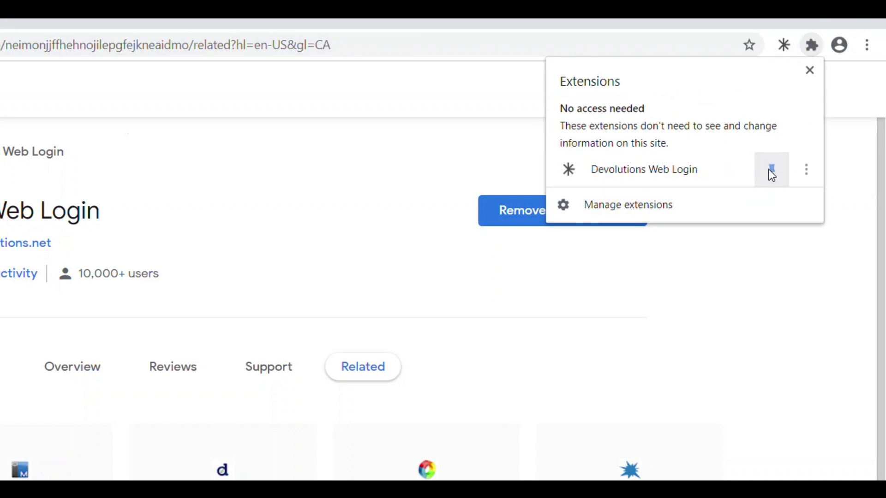
click(827, 59)
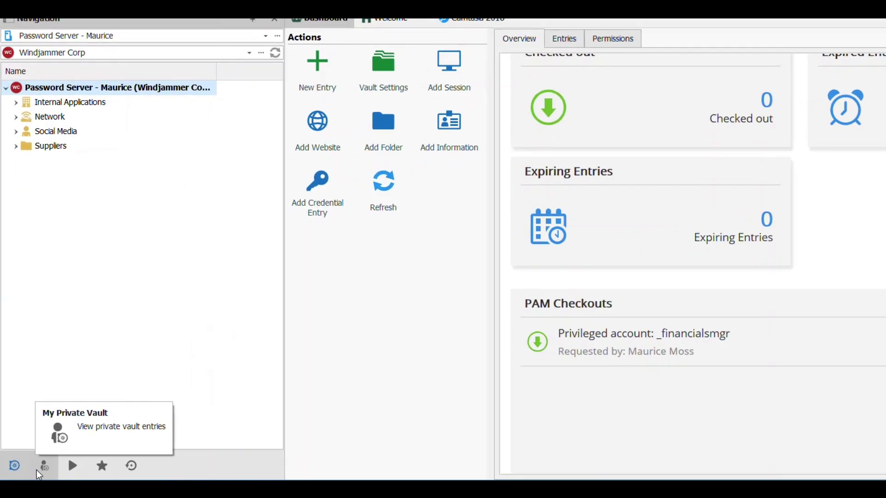
- Open My Private Vault, review Intranet perso and IT support Ticket, and move Password Hub Masterkey into the folder
click(41, 474)
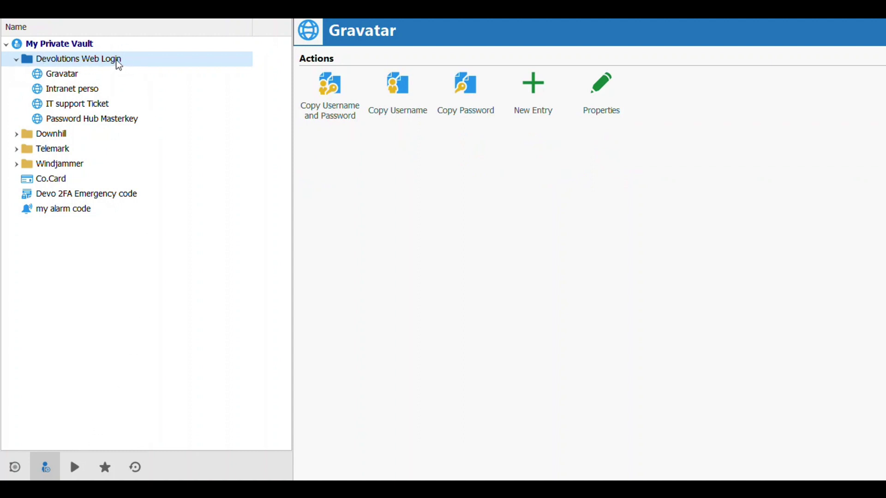
click(59, 90)
click(59, 105)
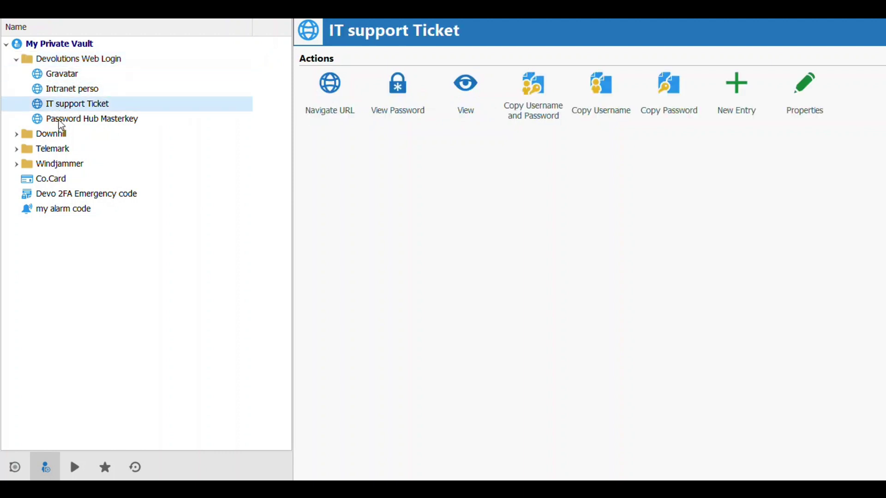
drag(62, 123, 62, 65)
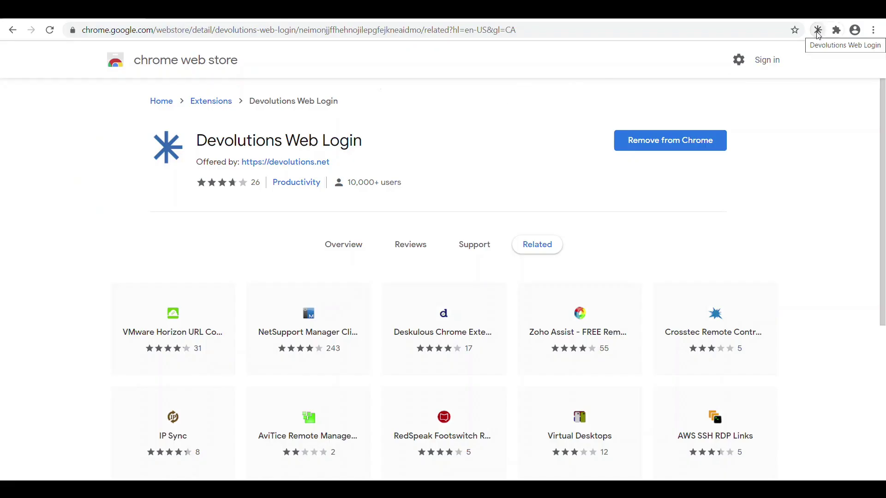
- Link Web Login to Remote Desktop Manager and save, then switch to the Password Server login tab
click(818, 31)
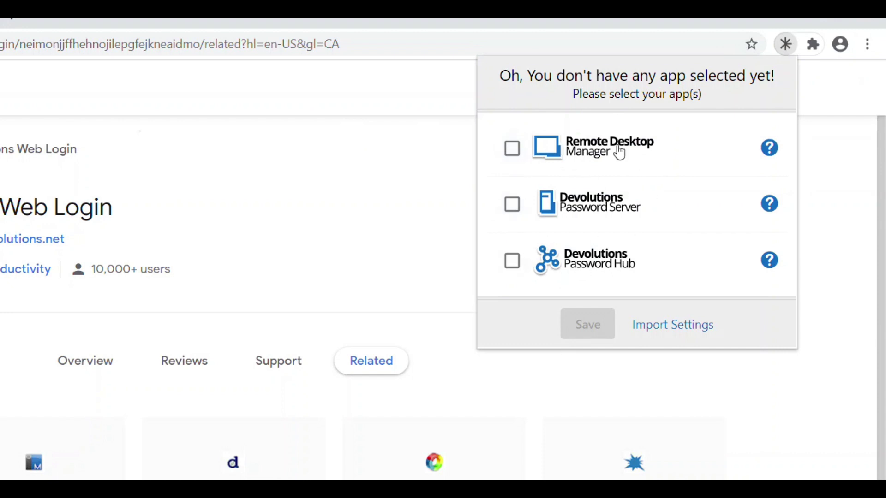
click(514, 152)
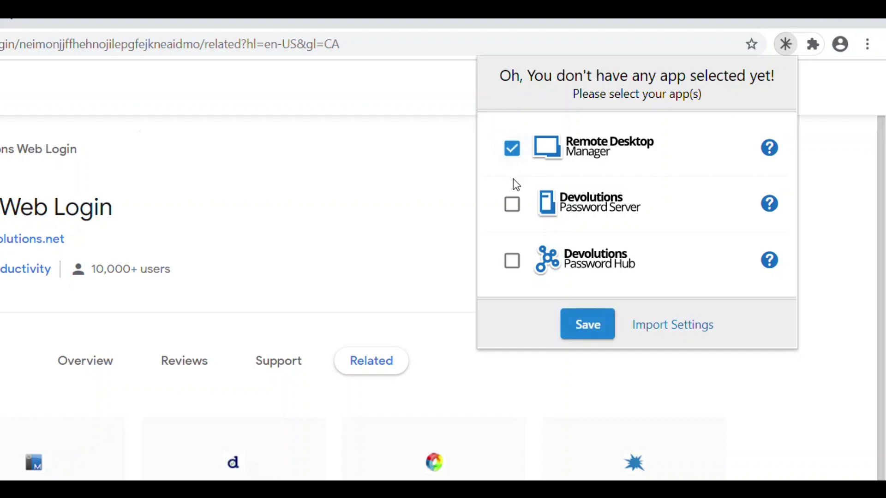
click(590, 328)
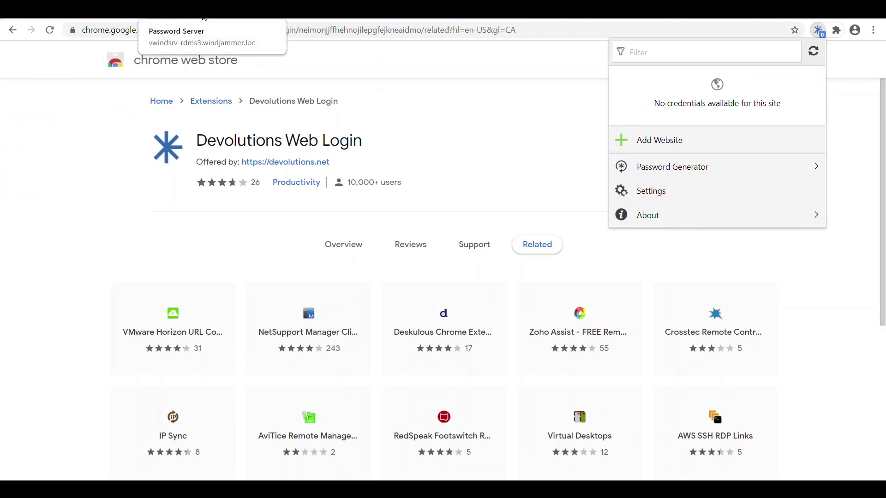
click(203, 18)
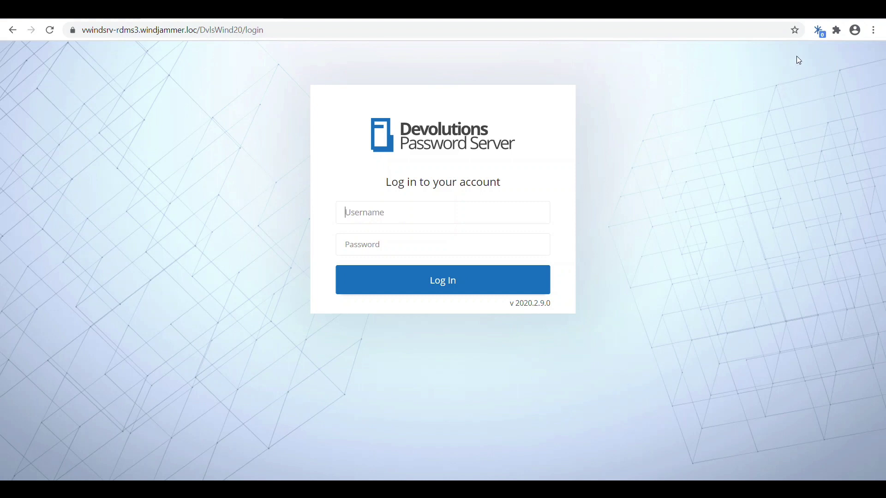
click(819, 33)
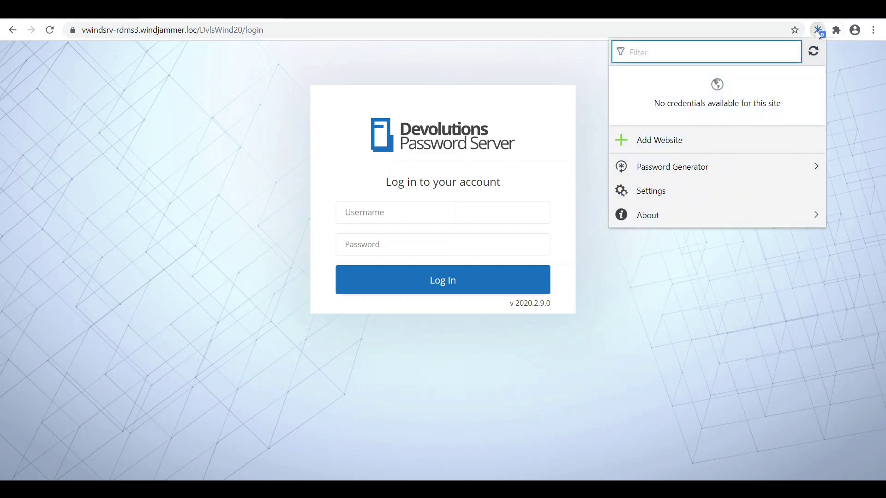
click(659, 145)
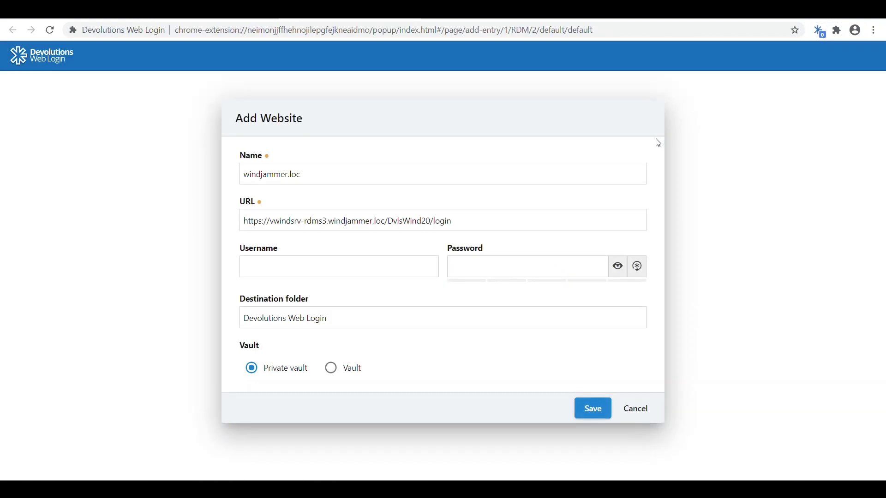
drag(321, 174, 244, 179)
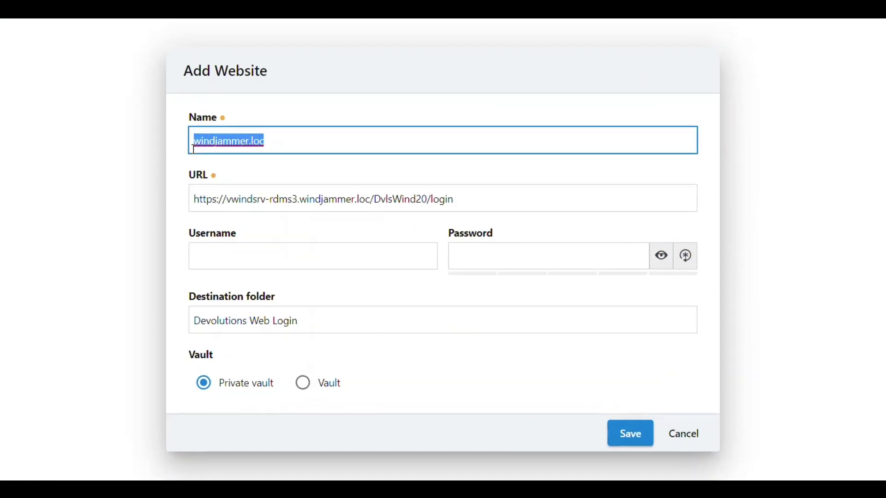
drag(469, 205, 180, 211)
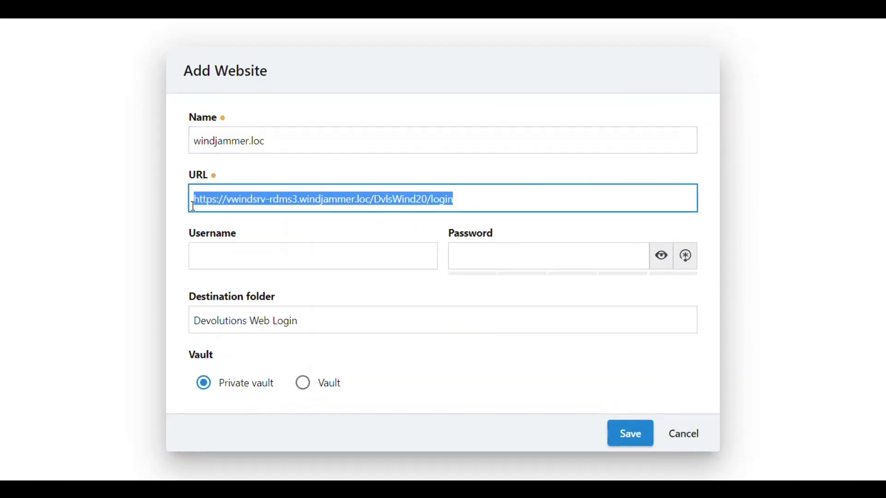
click(267, 264)
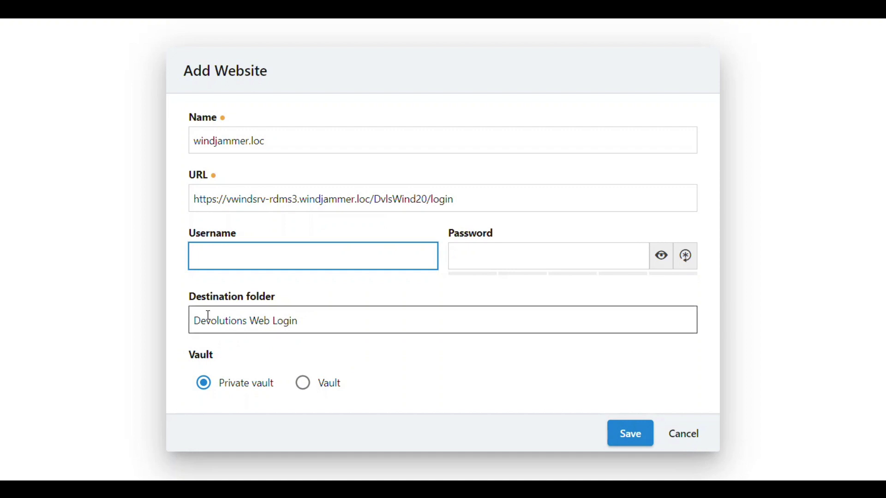
click(303, 383)
click(205, 391)
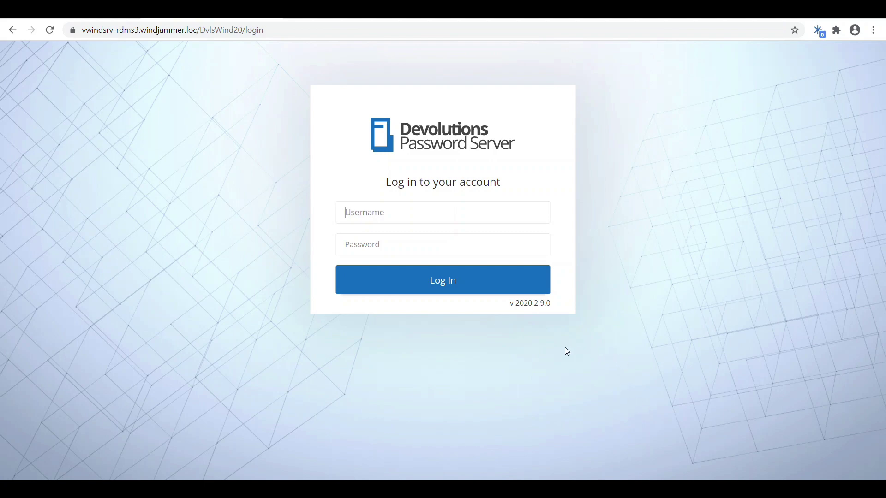
- Create a new Web Browser entry and tick Enable Devolutions Web Login in its settings
mouse_move(159, 489)
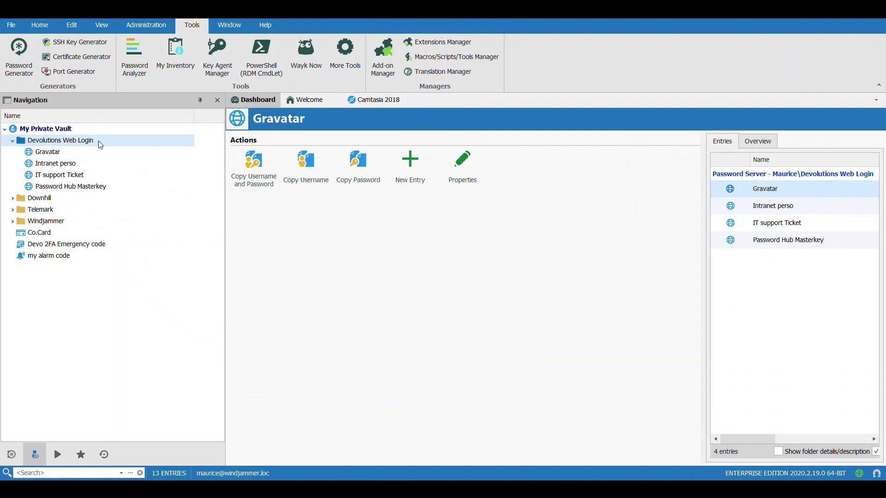
click(410, 164)
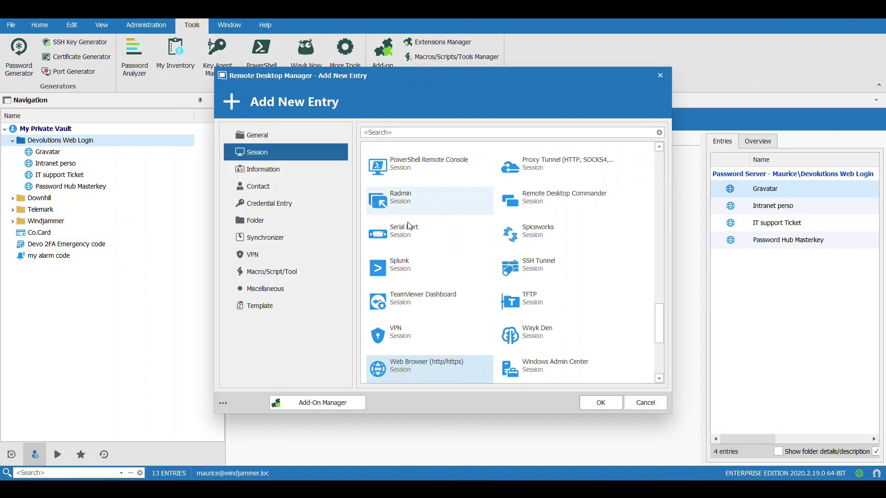
click(591, 403)
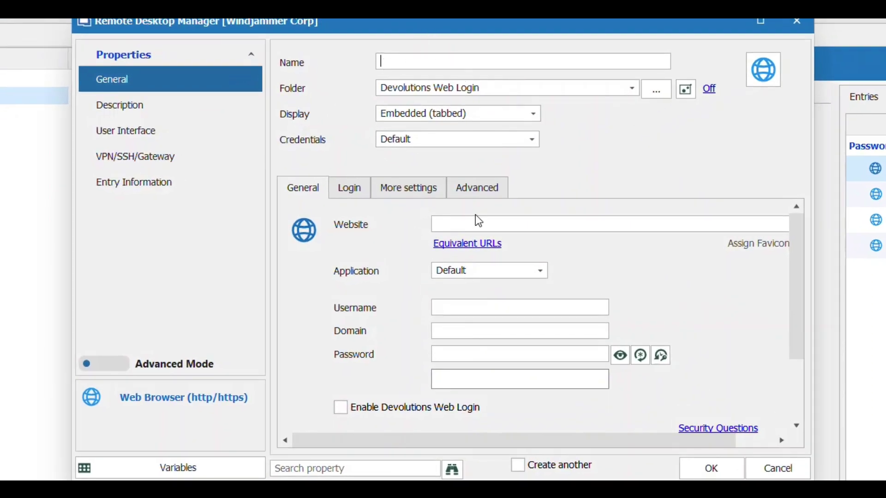
click(479, 224)
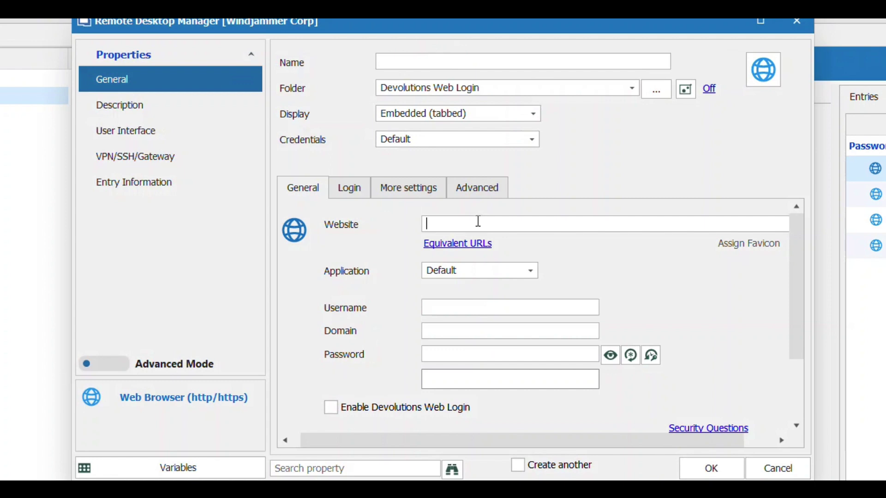
click(461, 309)
scroll(448, 360, down, 3)
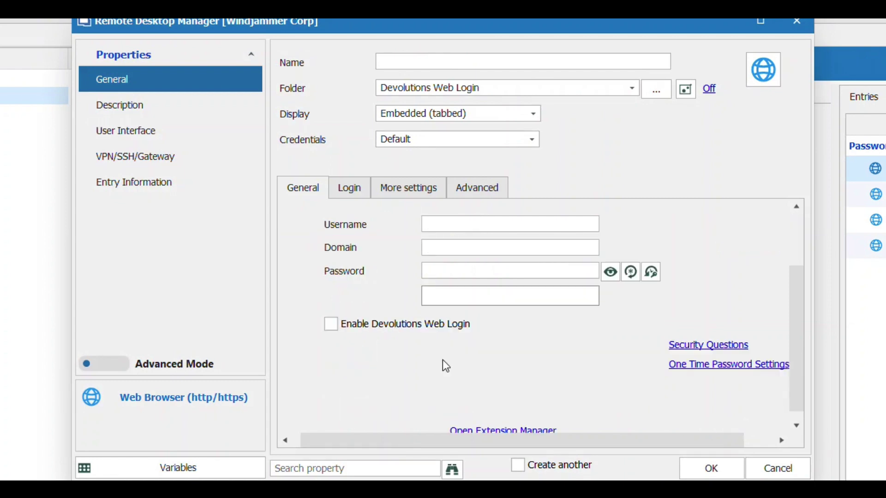
click(332, 326)
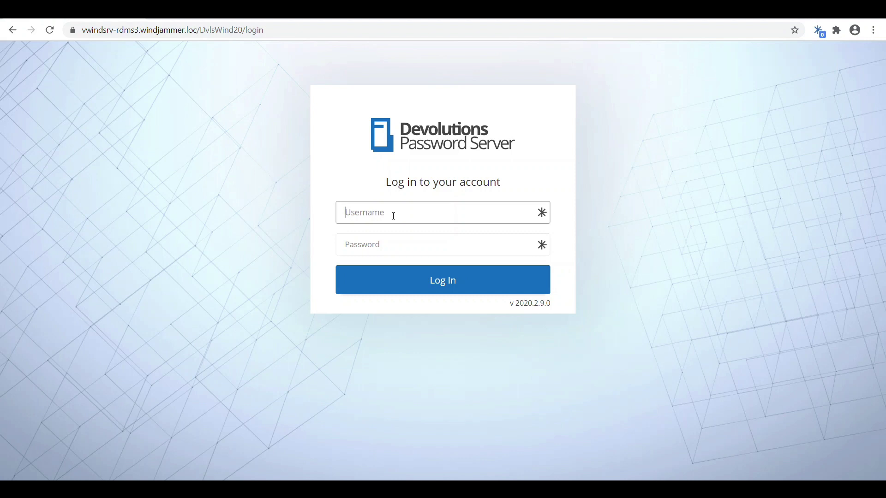
- Sign in to Password Server with the username and save the credentials to Private vault's Devolutions Web Login folder
text(mauricep)
click(425, 282)
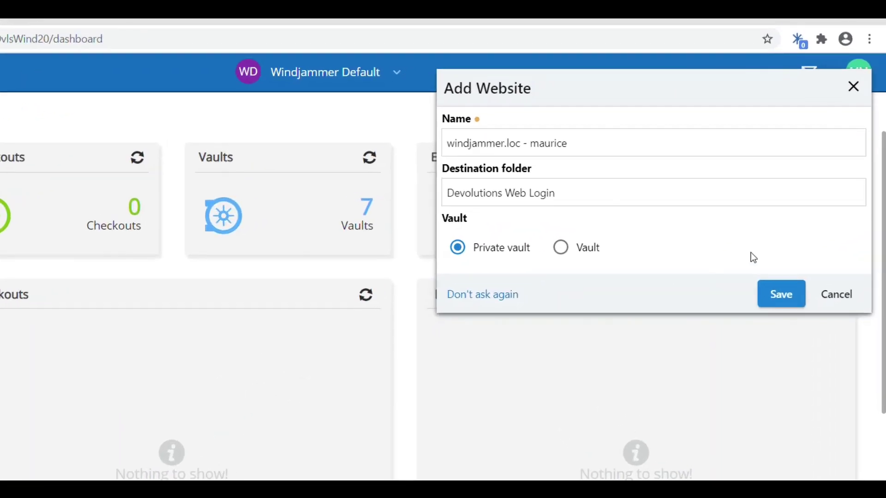
click(574, 190)
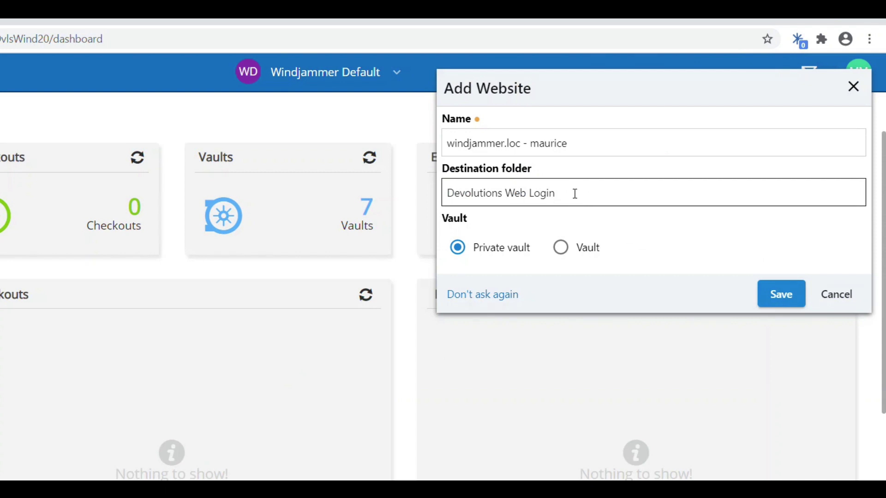
drag(575, 193, 443, 198)
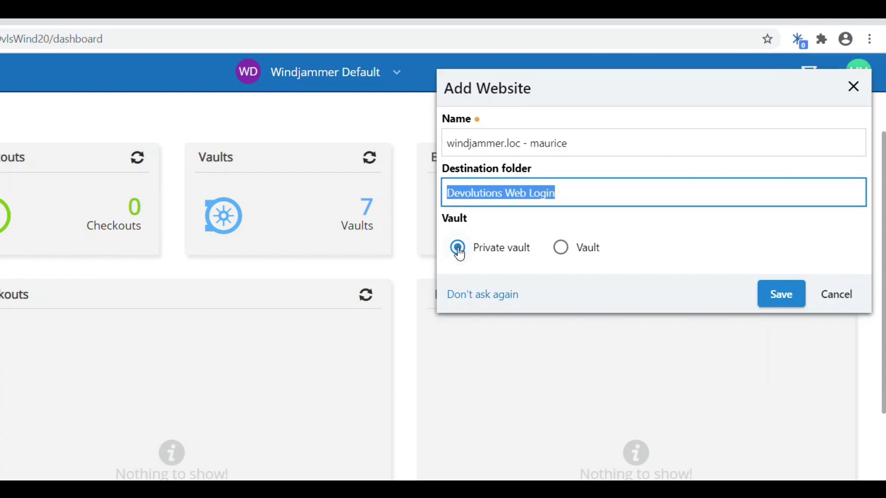
click(778, 299)
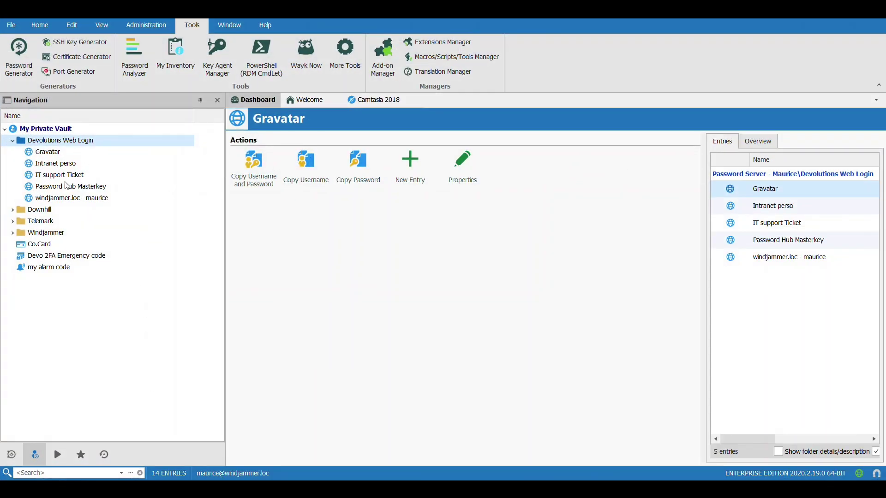
- Open the windjammer.loc entry's properties, verify Enable Devolutions Web Login is checked, and click OK
click(71, 201)
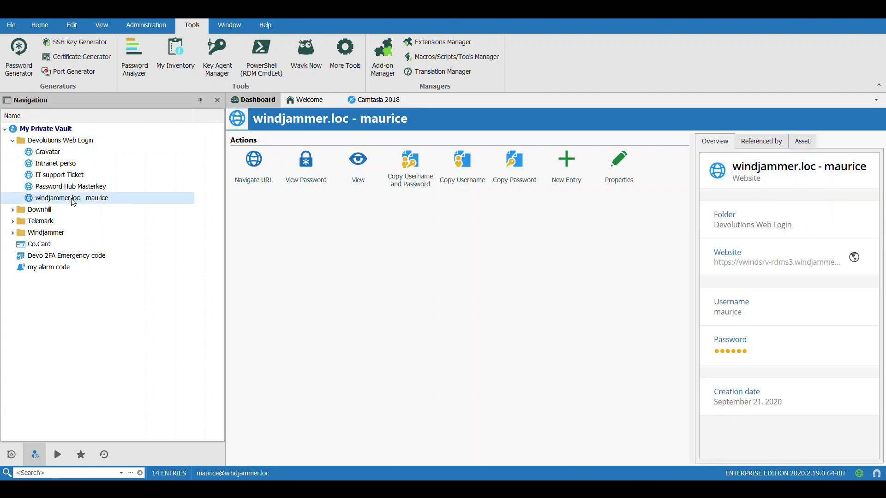
click(620, 162)
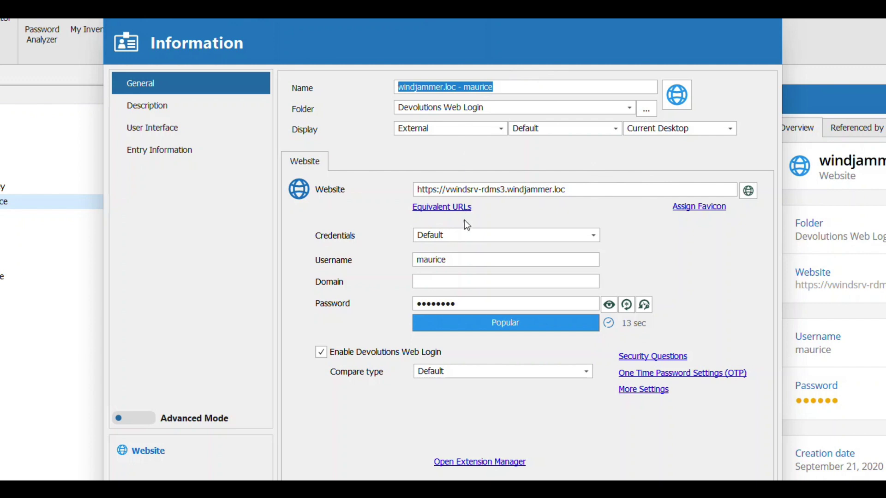
click(381, 353)
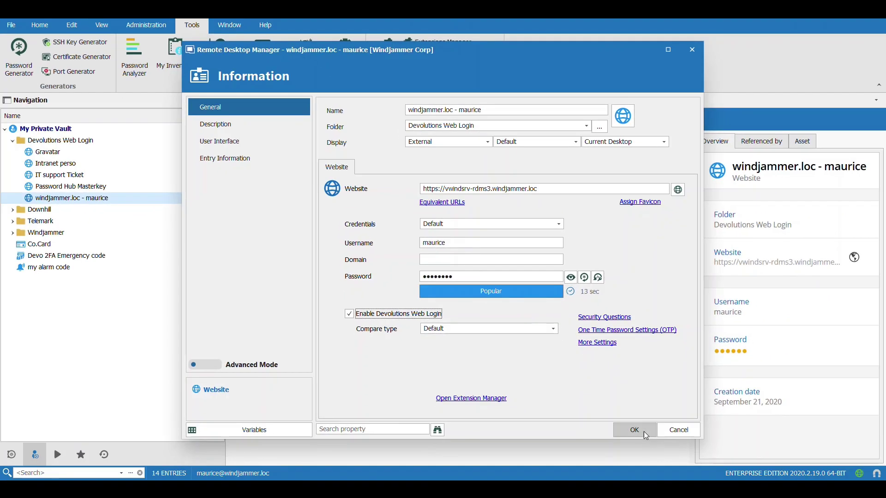
click(670, 475)
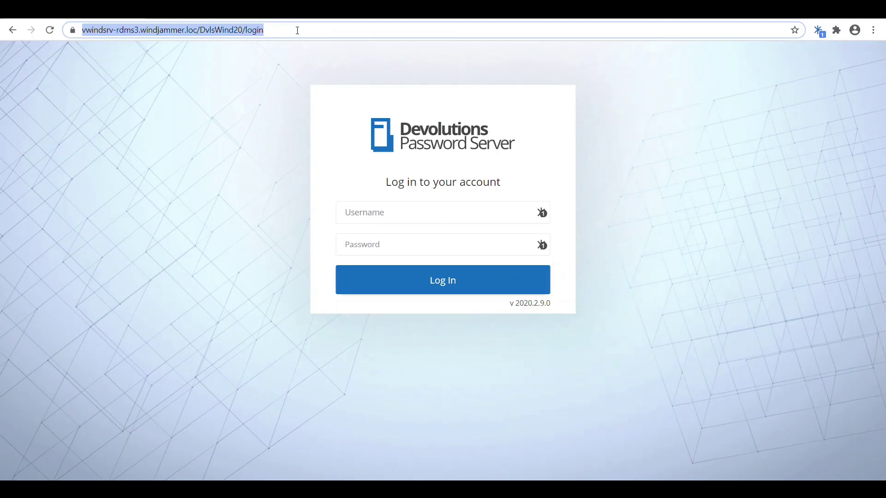
- Fill the login form using the Web Login icon in the Username field and the saved windjammer.loc entry
click(418, 211)
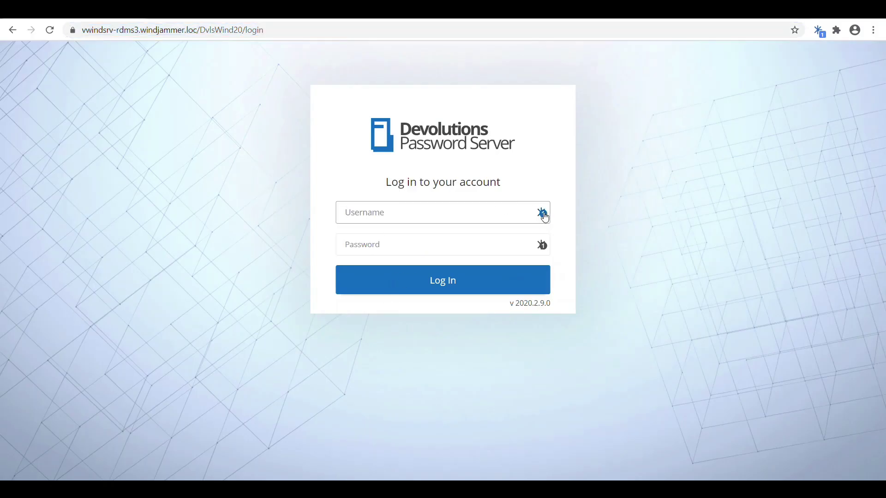
click(543, 213)
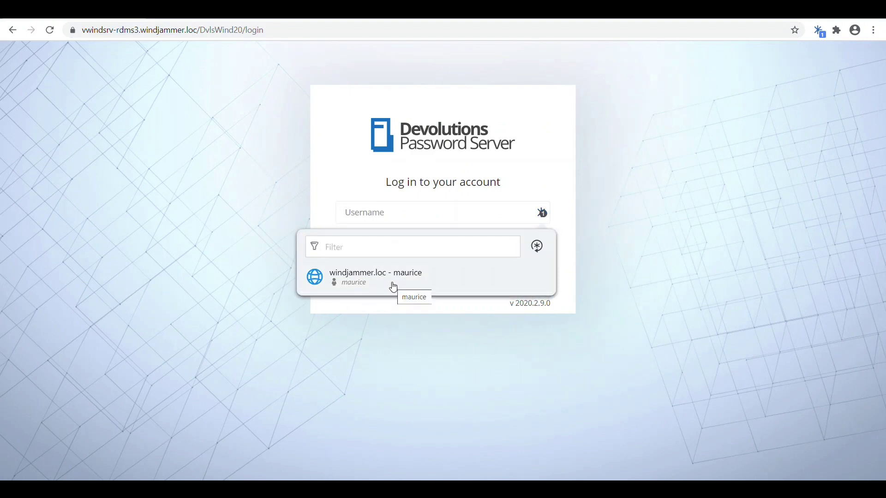
click(393, 287)
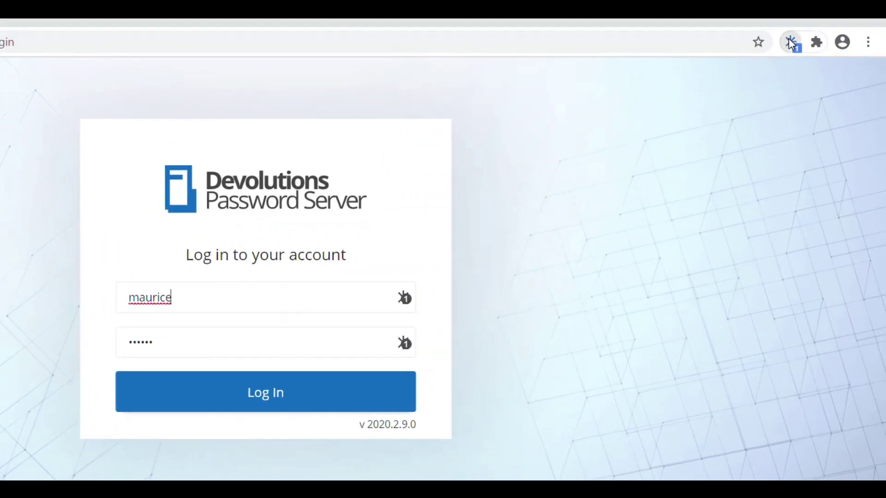
- Refill the login form through the right-click Devolutions Web Login menu's saved credential entry
click(819, 30)
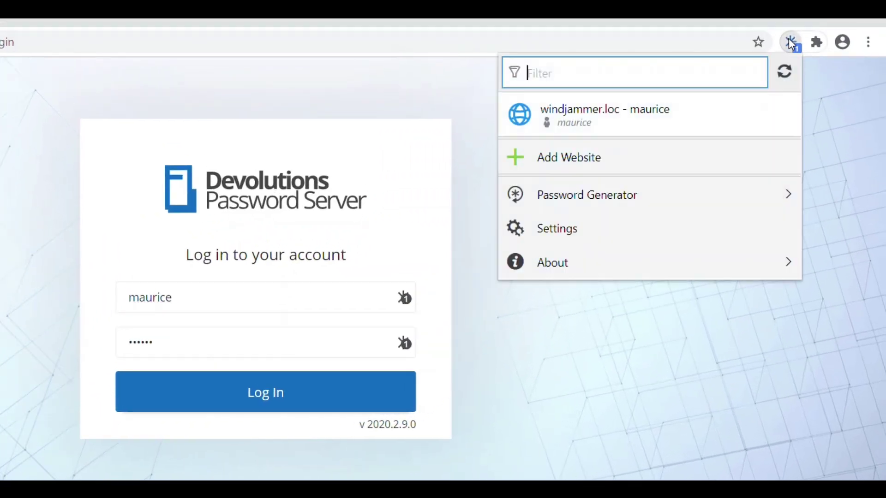
click(175, 301)
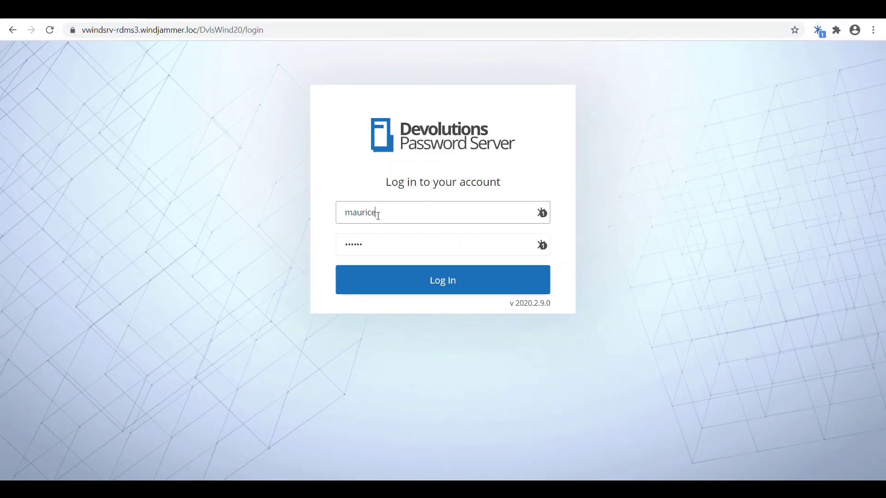
drag(379, 216, 333, 214)
click(408, 213)
right_click(408, 213)
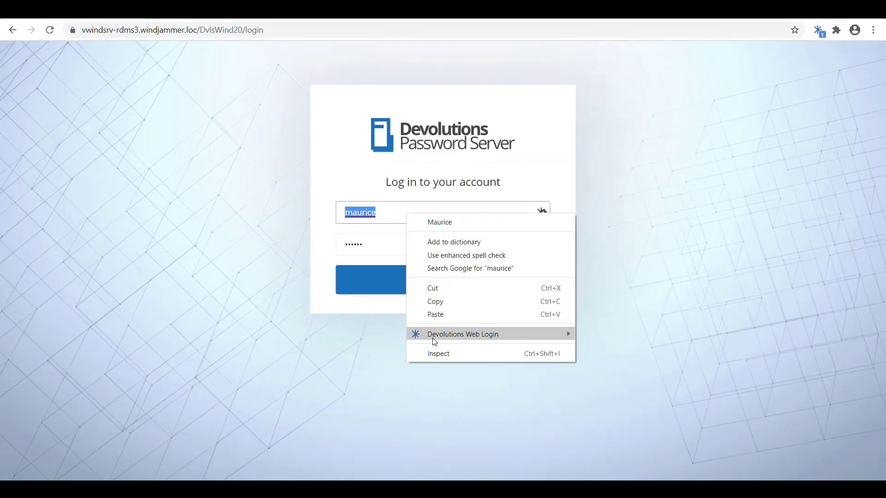
mouse_move(433, 336)
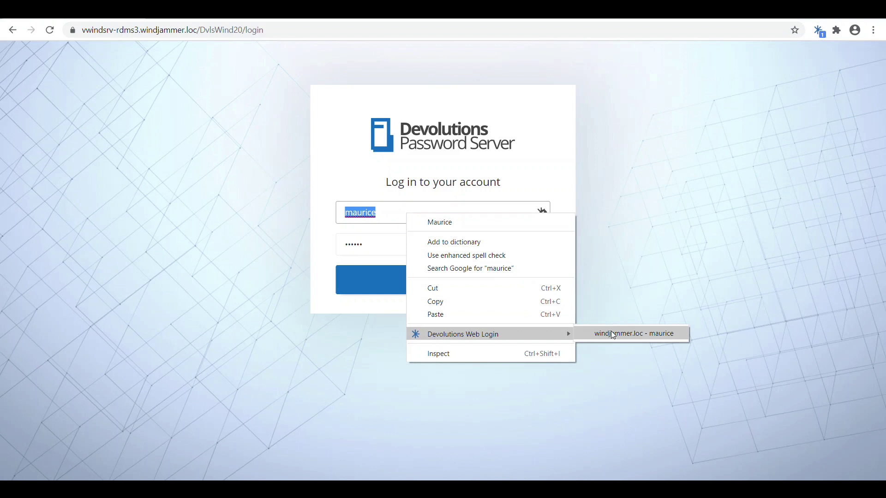
click(635, 271)
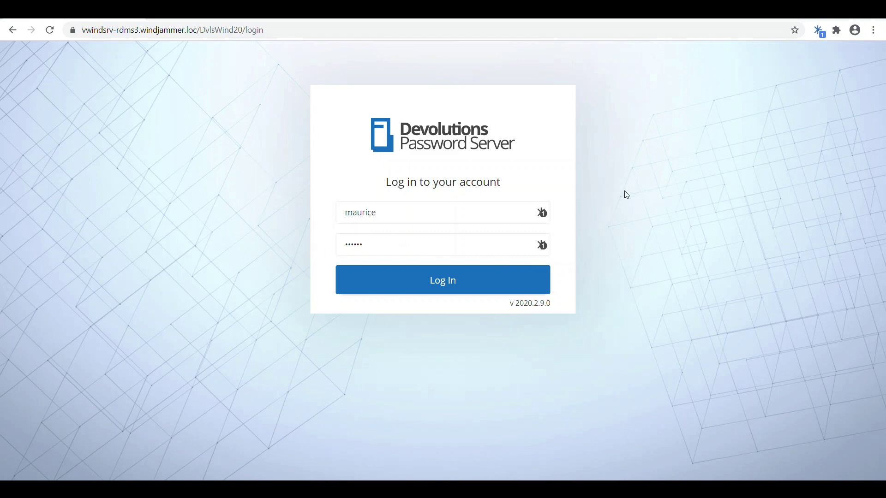
- In Web Login Settings, open the RDM data source and enable 'Automatically fill in credentials on load'
click(820, 32)
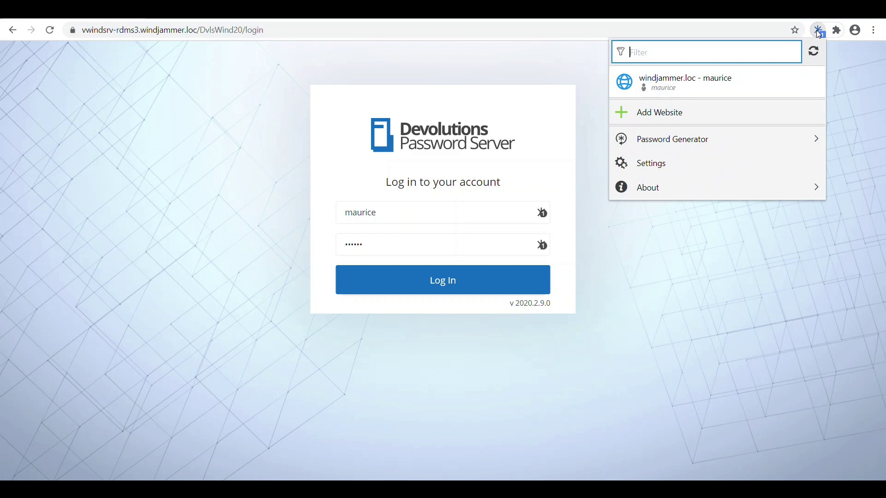
click(653, 164)
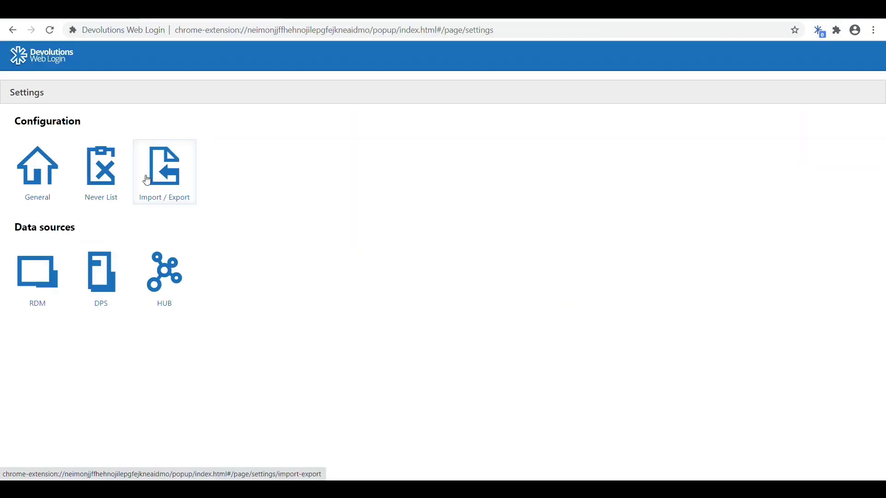
click(36, 278)
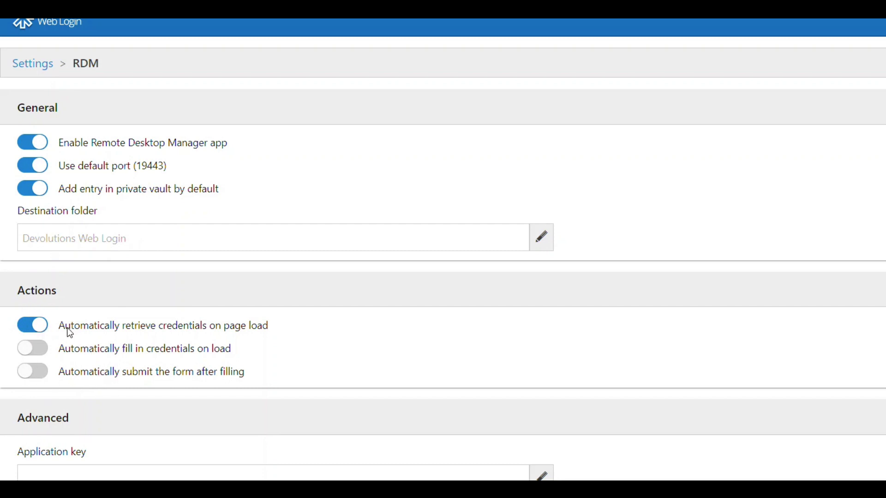
drag(66, 328, 276, 327)
click(276, 328)
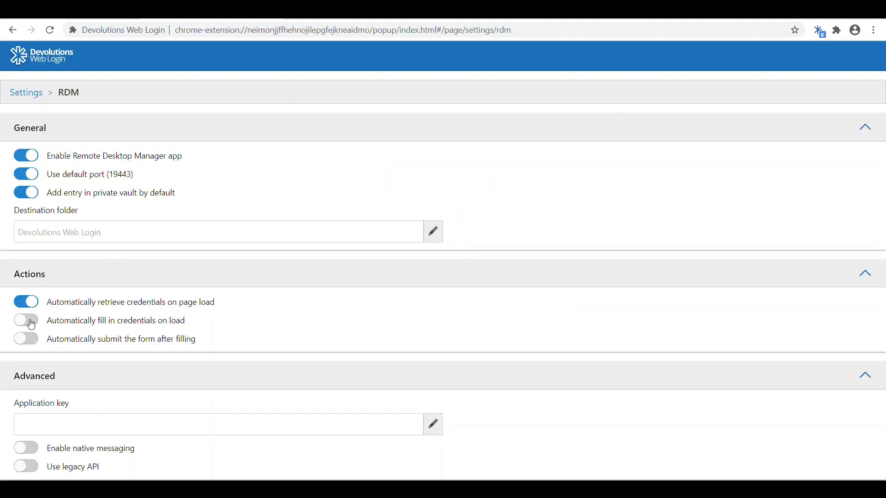
click(32, 325)
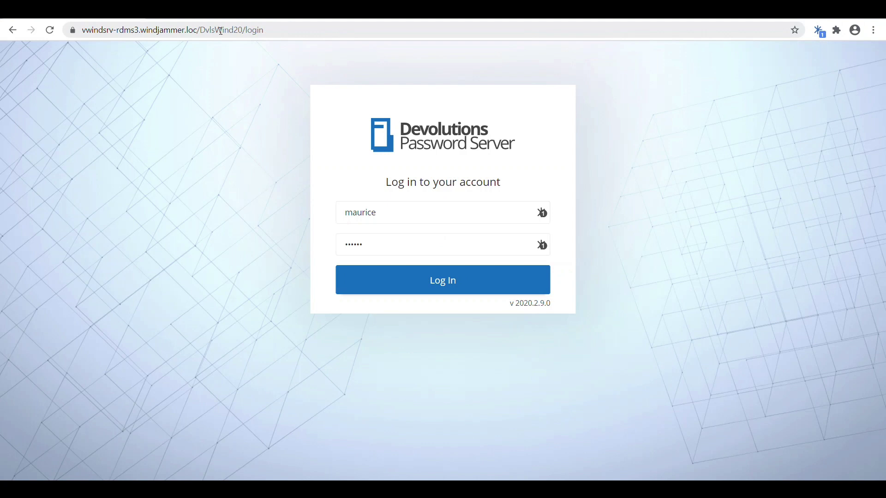
- Reload the login page to test auto-fill, enable auto-submit after filling, retest, then sign out
click(221, 30)
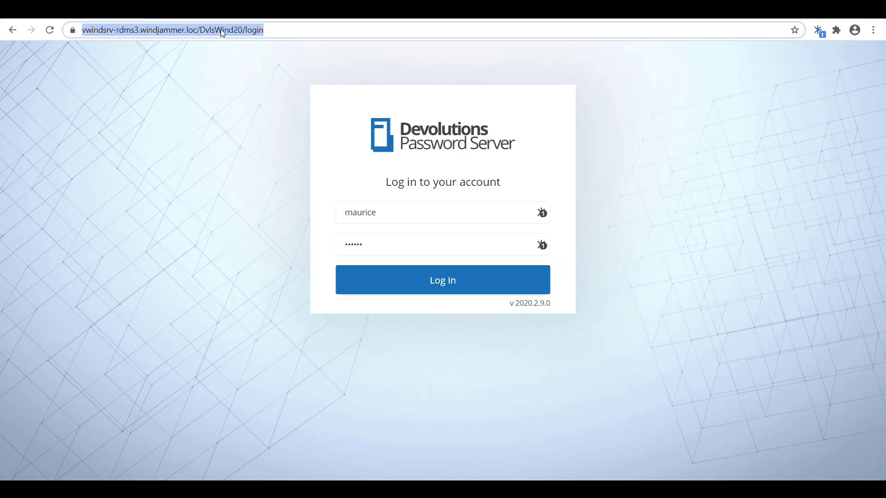
key(Return)
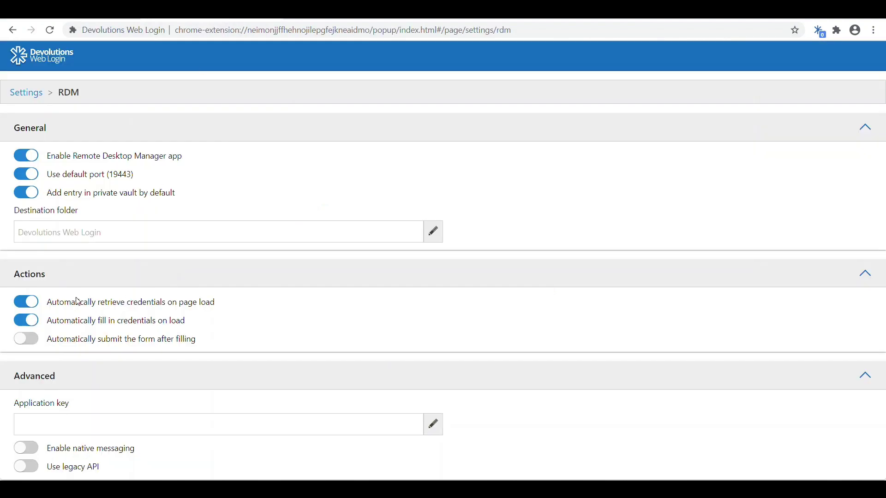
click(26, 340)
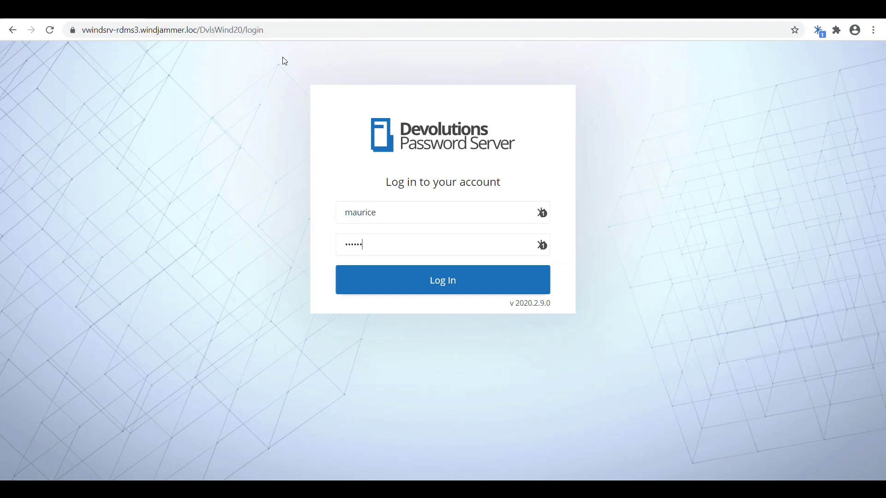
click(257, 31)
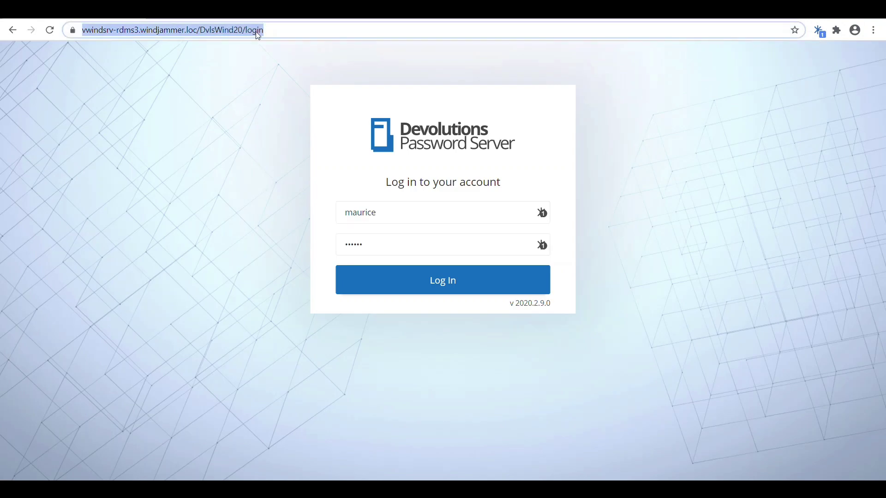
key(Return)
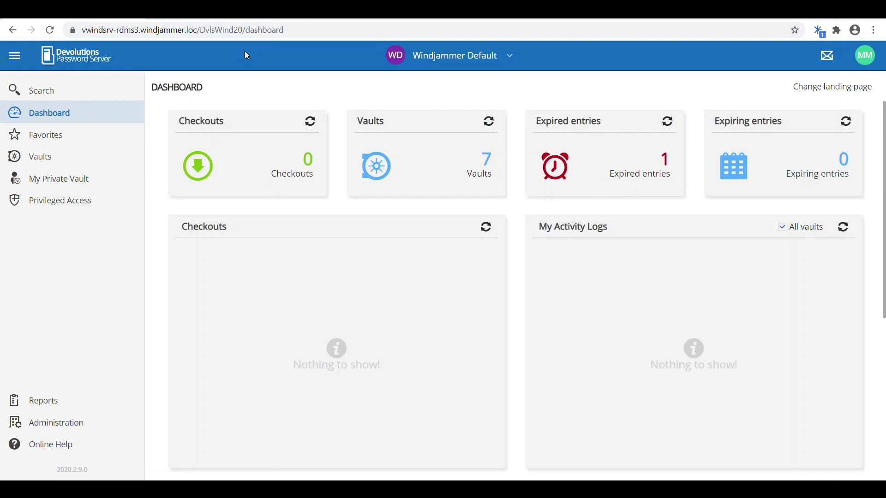
click(865, 55)
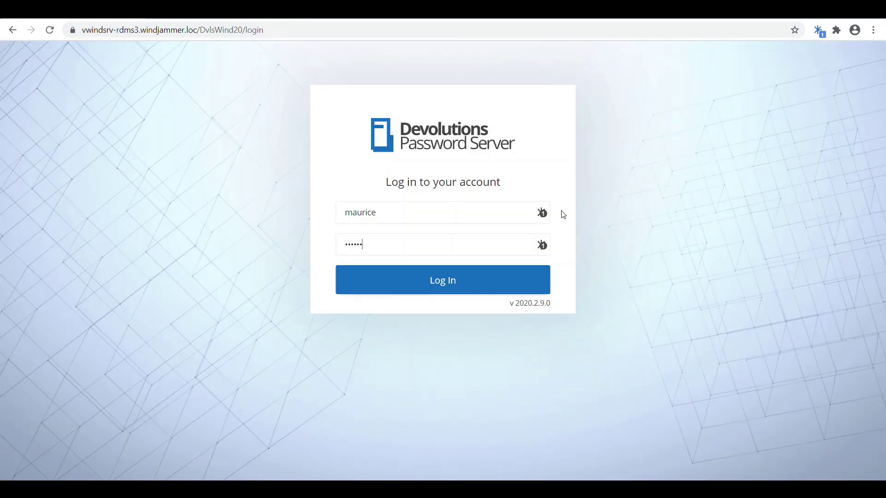